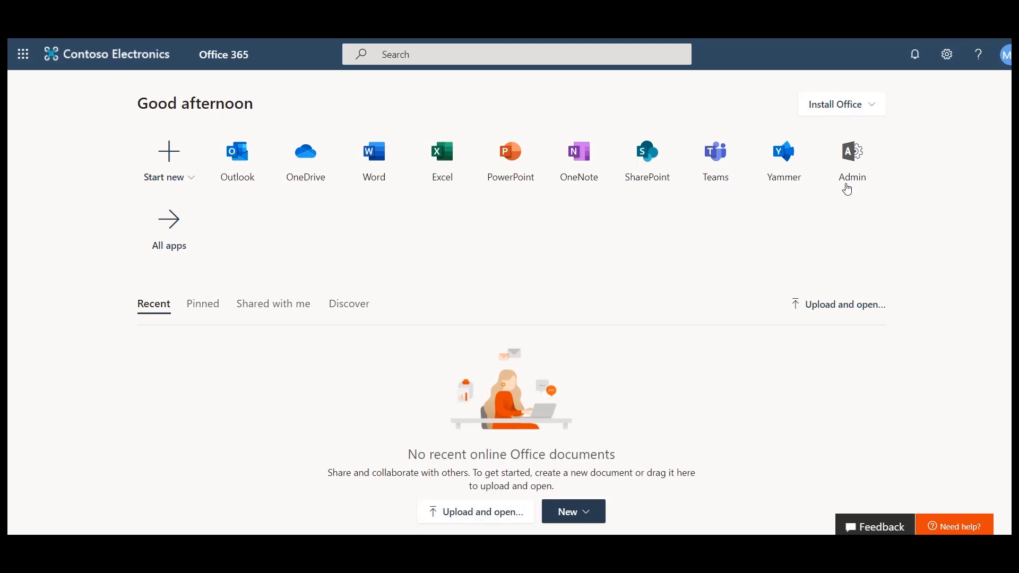
Go to the active users in the Microsoft 365 admin center and start adding a new user
click(862, 171)
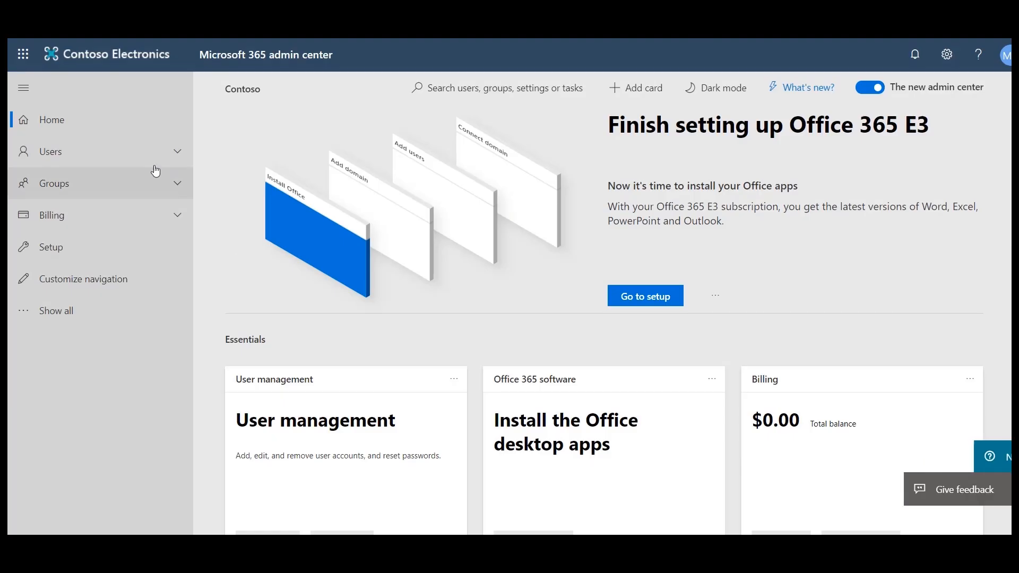
click(142, 150)
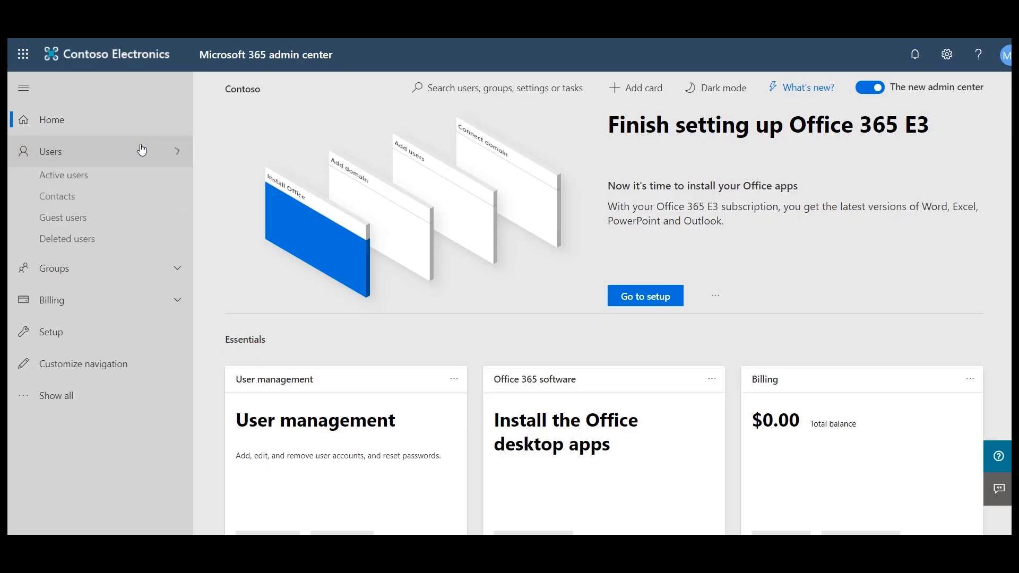
click(123, 182)
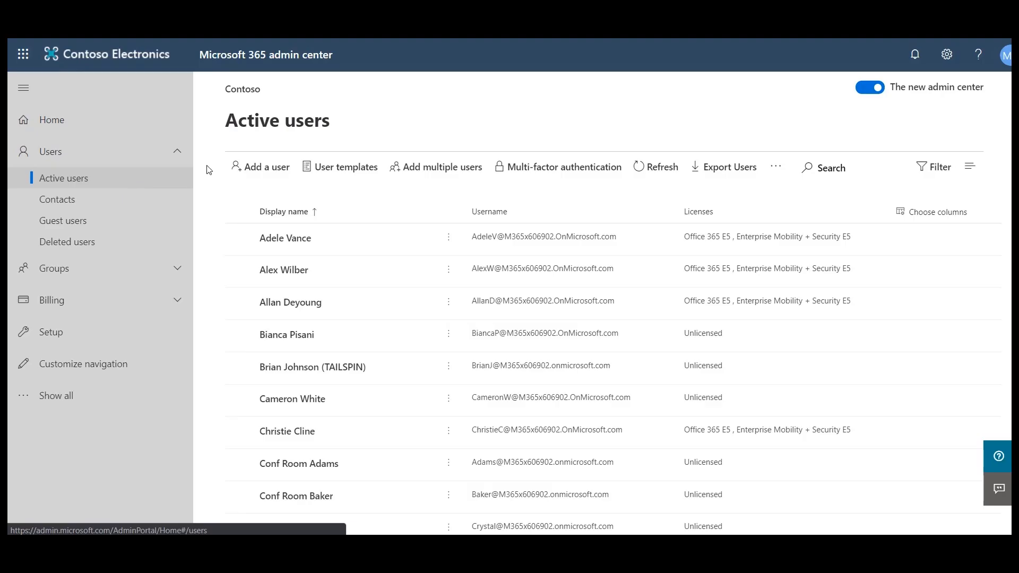
click(272, 170)
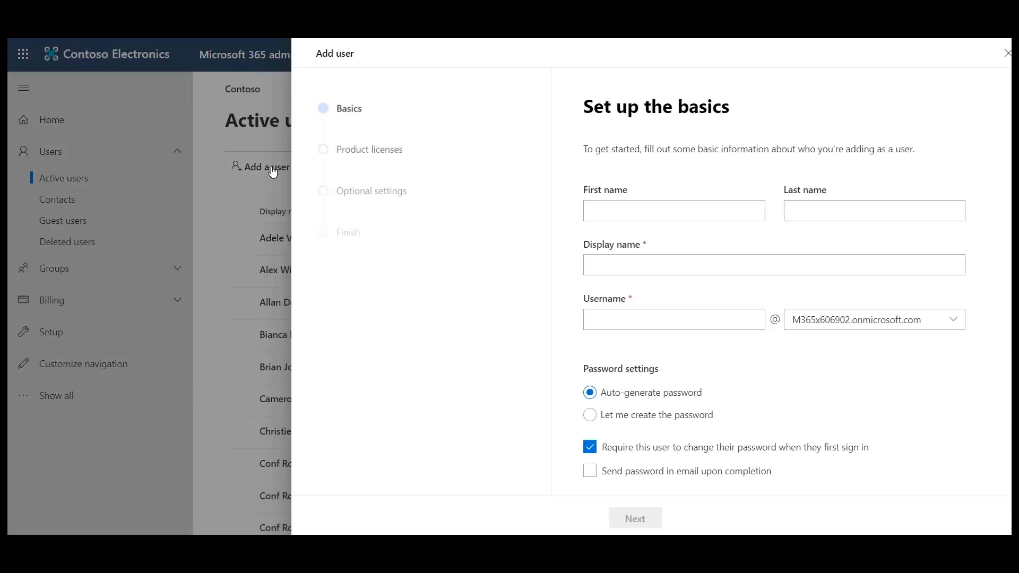
Enter Migration as first name, Admin as last name, Migration Admin as display name and migadmin as username
click(610, 209)
text(Miguas)
text(ion)
key(Tab)
text(Admin)
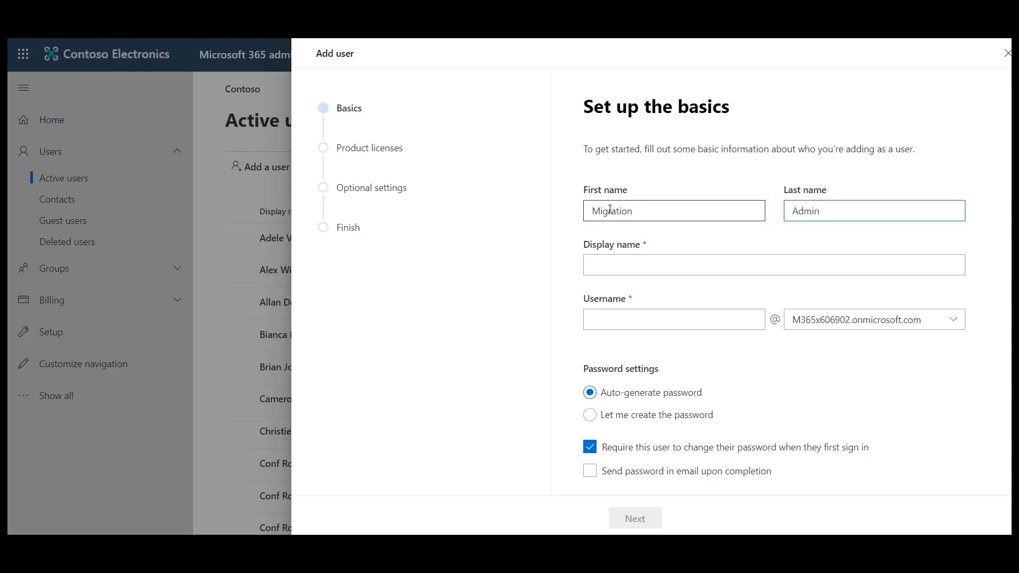
click(611, 264)
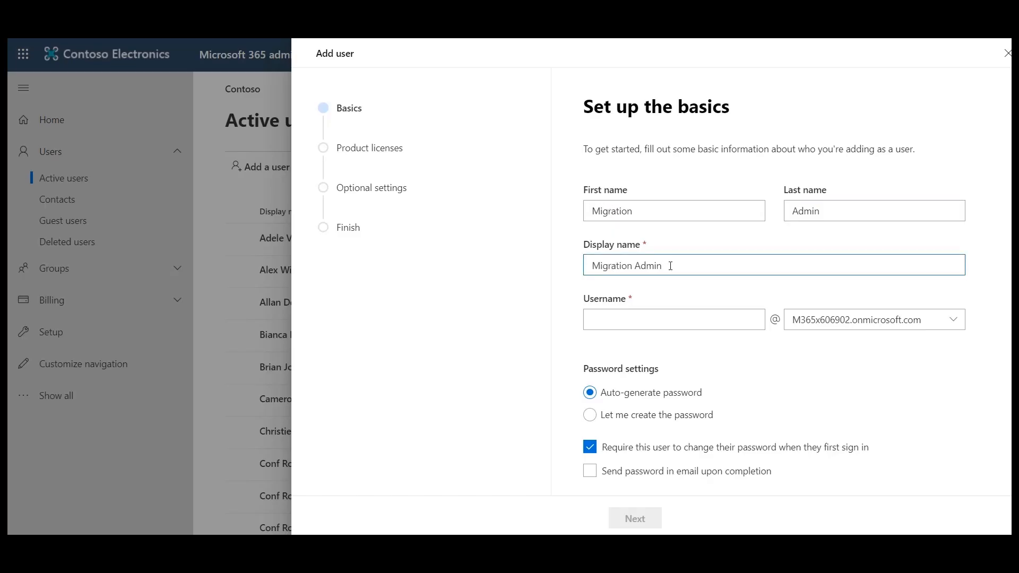
click(628, 314)
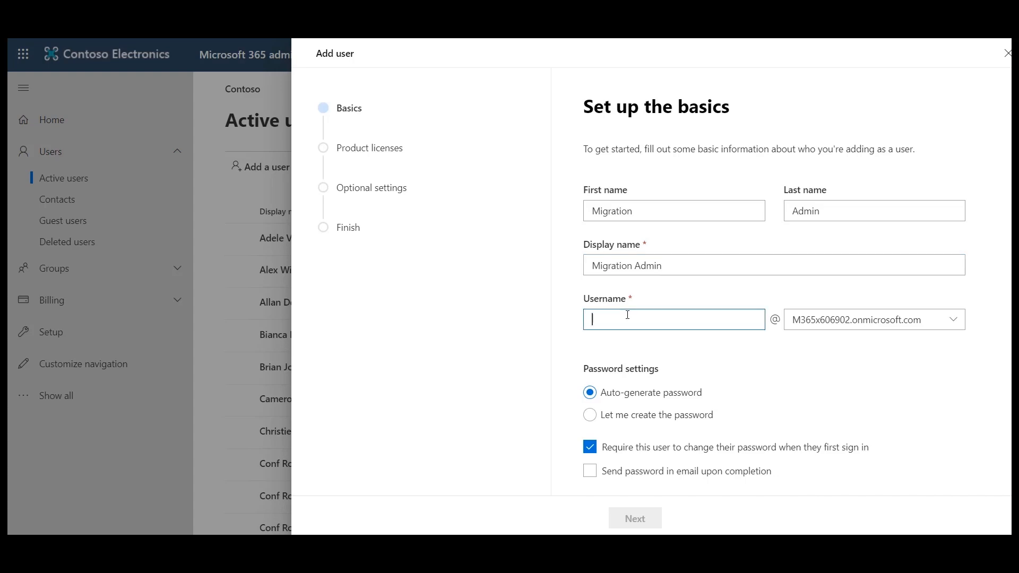
text(migadmin)
Set a custom account password without requiring a change at first sign-in, and proceed to the product licenses
click(590, 418)
click(631, 462)
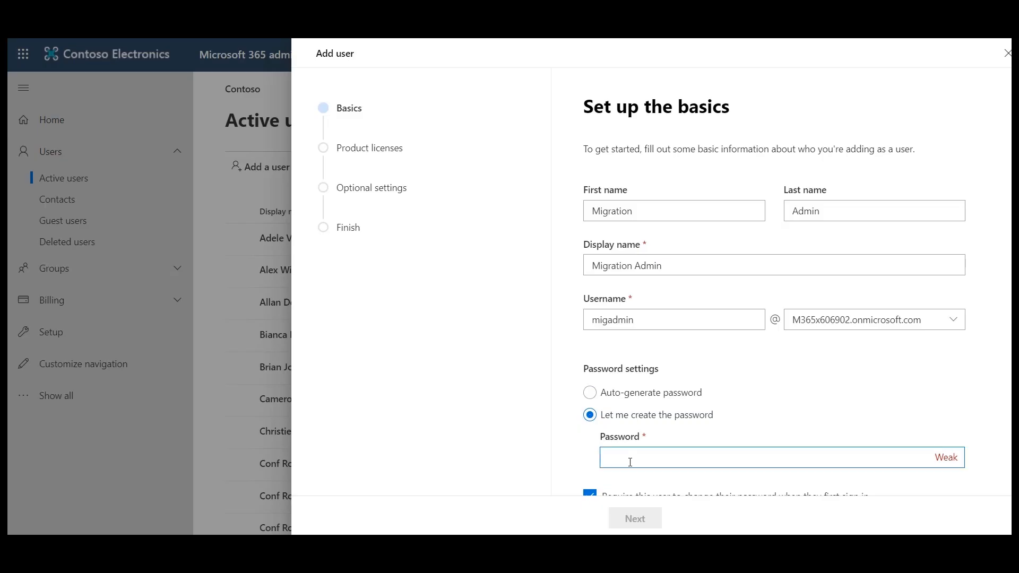
text(Pa55w.rd)
scroll(691, 344, down, 1)
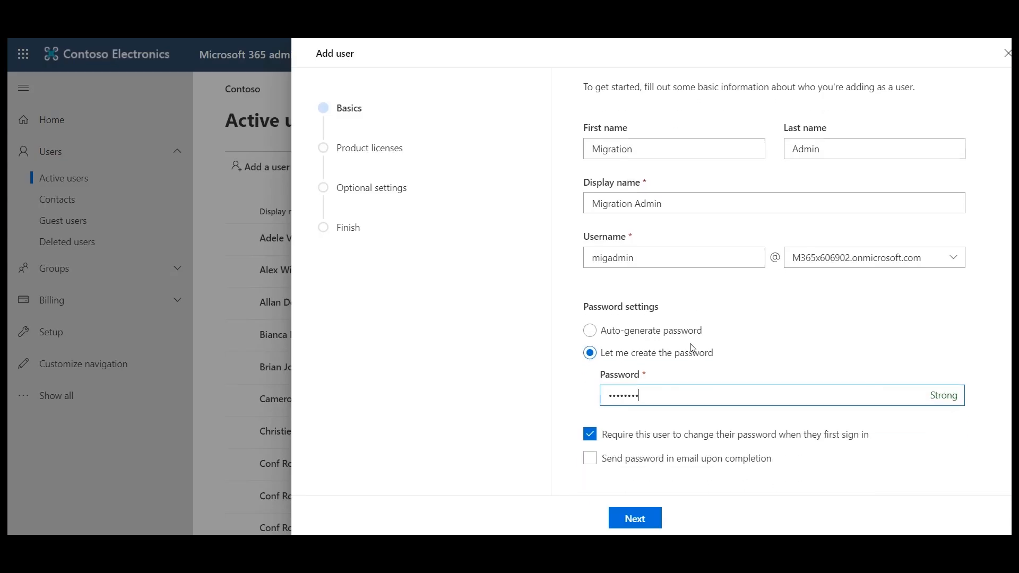
click(590, 434)
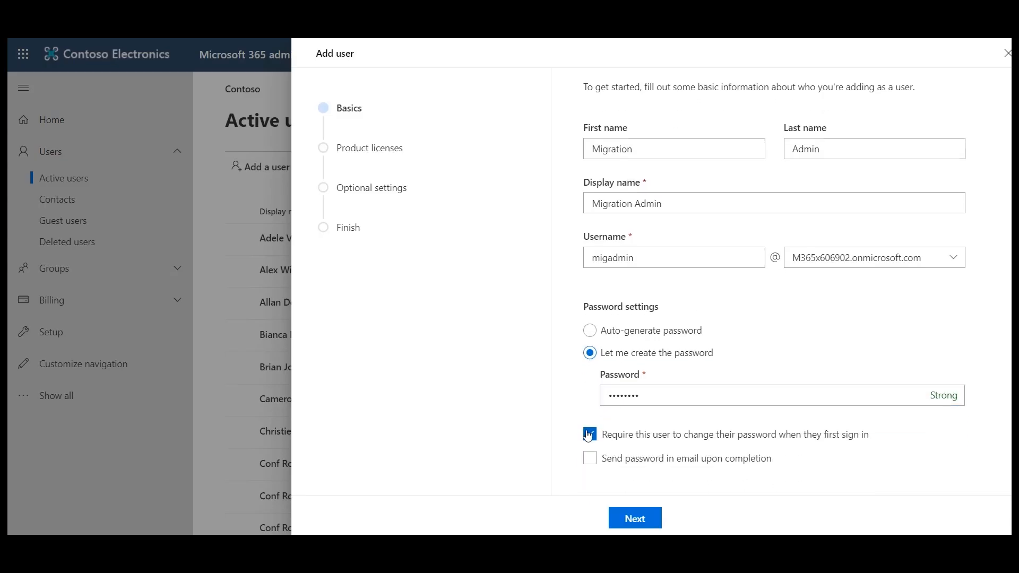
click(644, 523)
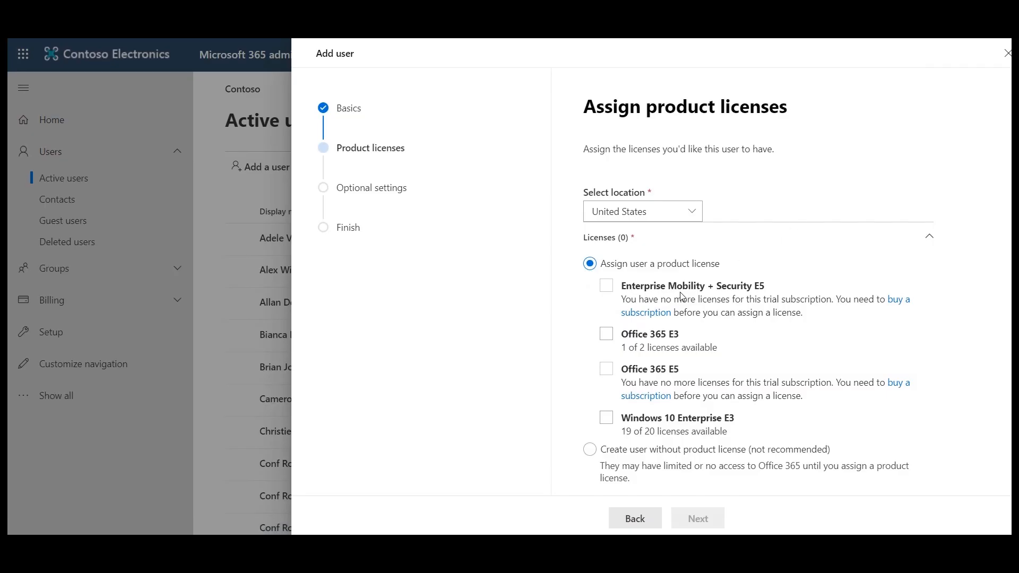
Finish adding the user with an Office 365 E3 license and the Exchange admin and Global admin roles
click(610, 336)
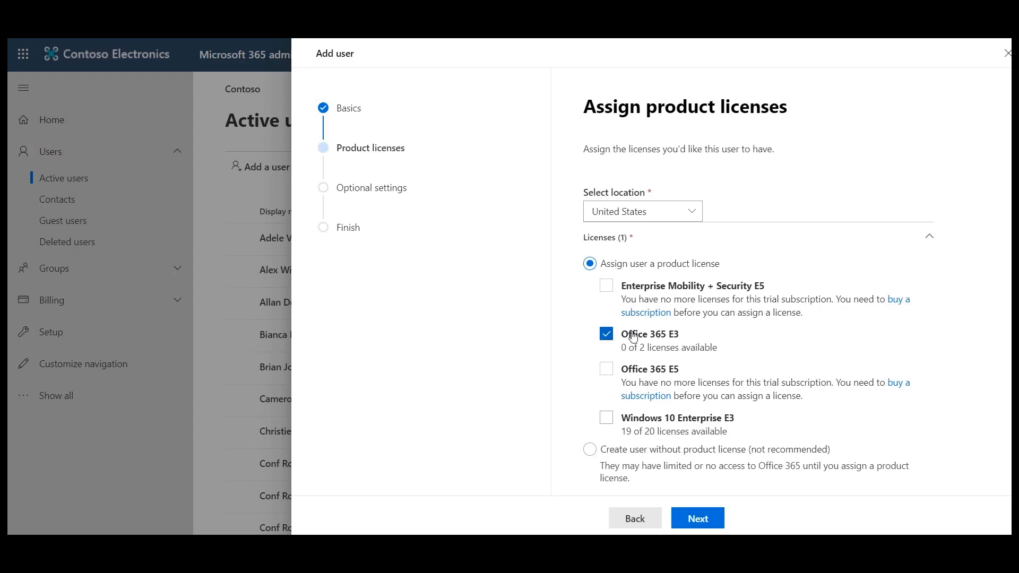
click(714, 524)
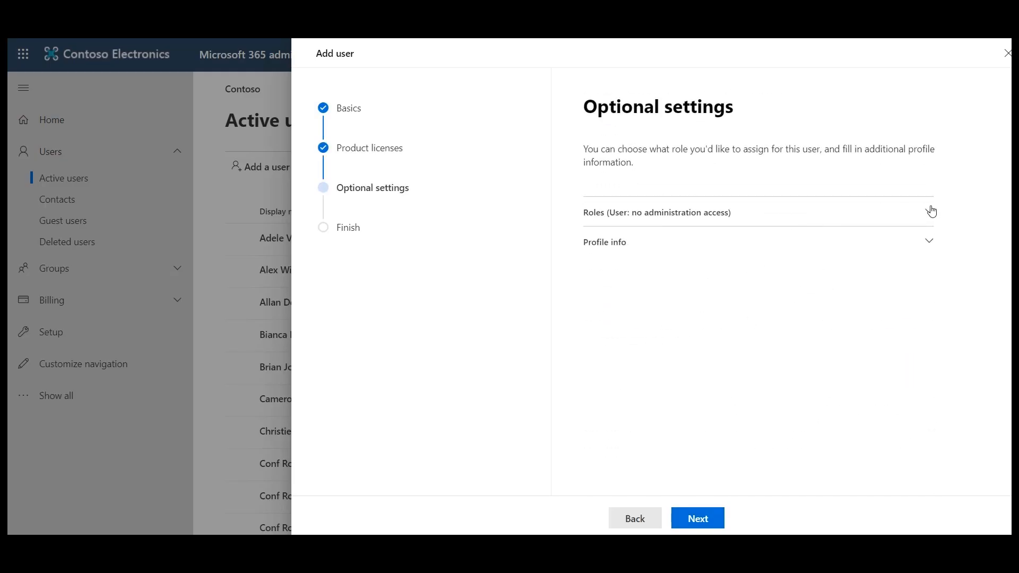
click(925, 213)
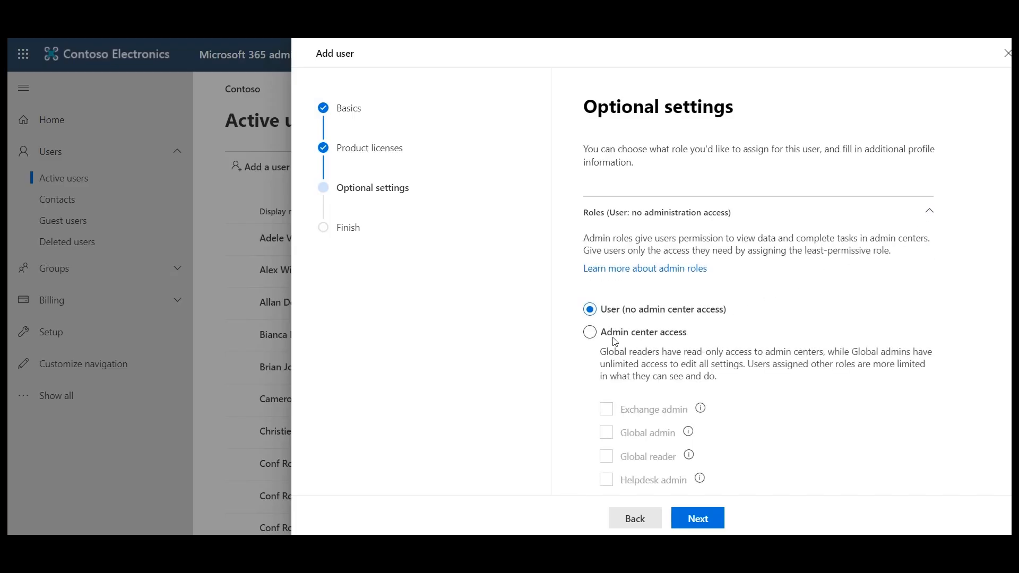
click(600, 335)
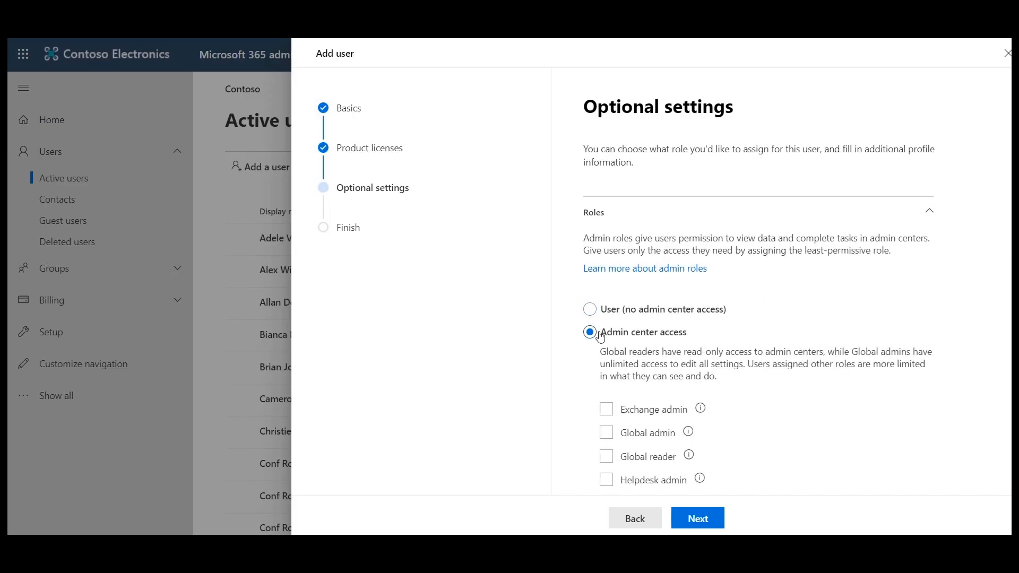
click(608, 413)
click(608, 434)
scroll(697, 387, down, 5)
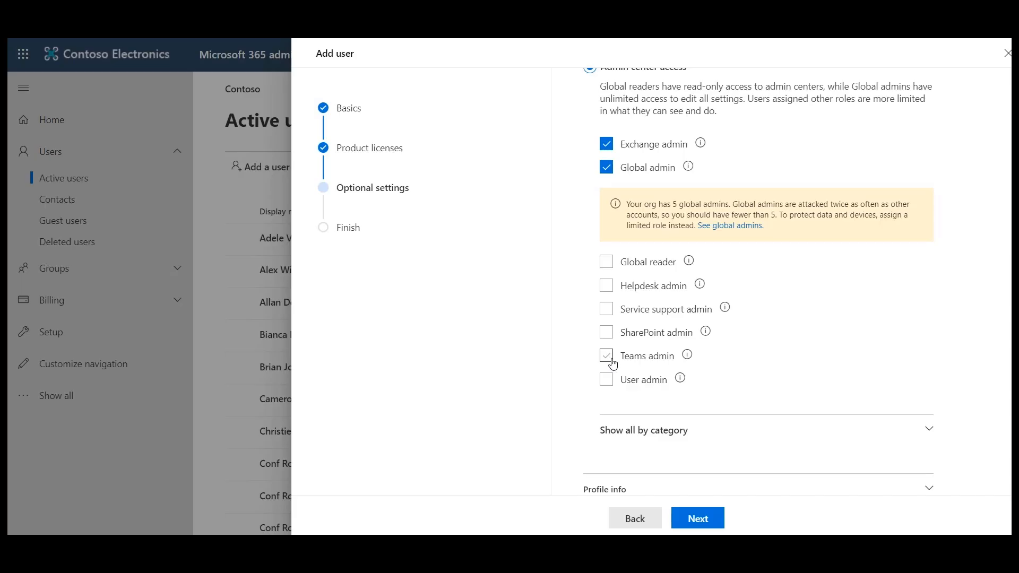
click(711, 519)
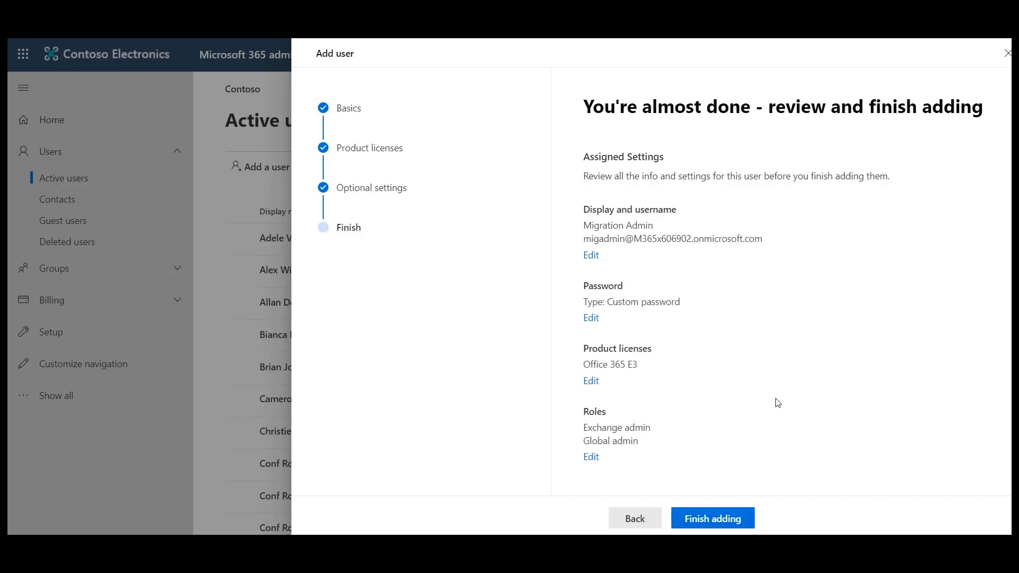
click(742, 518)
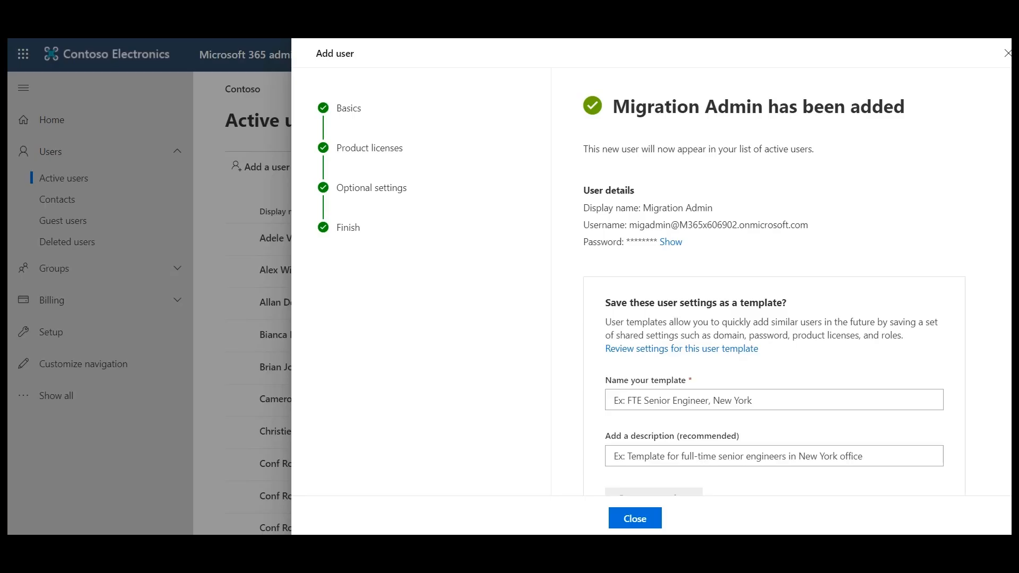
click(635, 519)
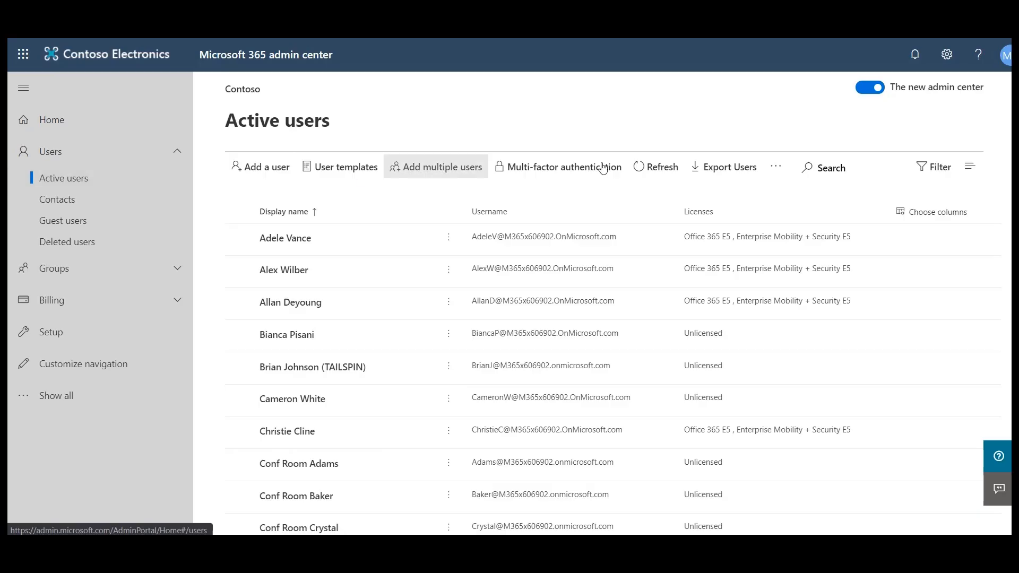
Search the active users for "Migration" and open the Migration Admin account
click(827, 169)
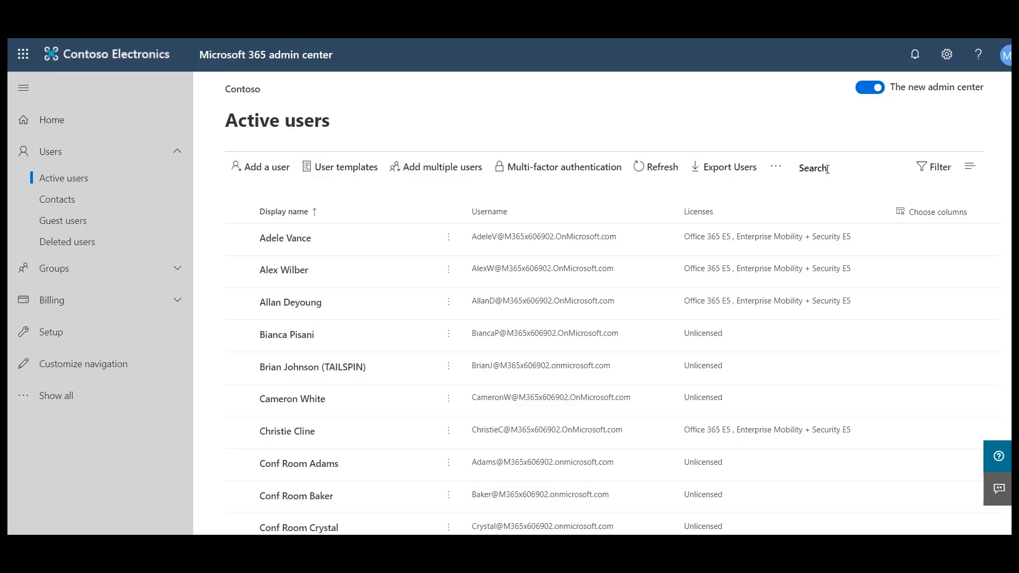
text(Migration)
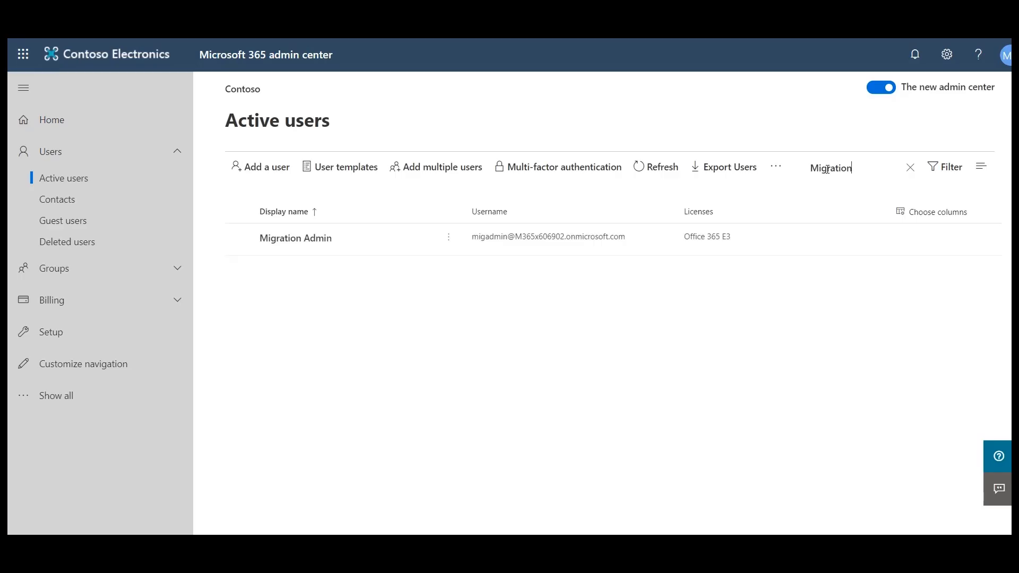
click(307, 242)
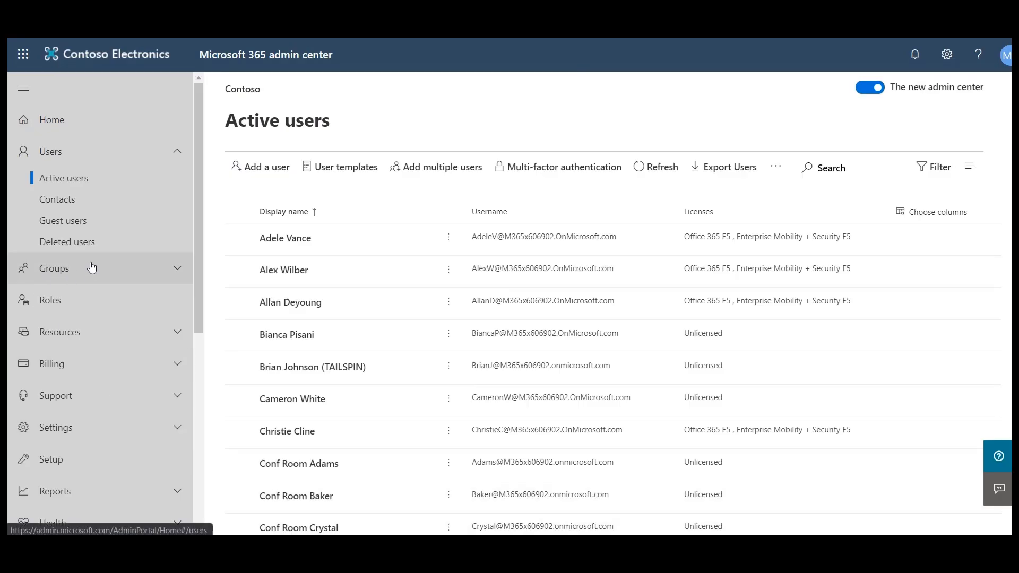
Switch to the Exchange admin center and open the admin roles under permissions
scroll(90, 266, down, 6)
scroll(93, 271, down, 1)
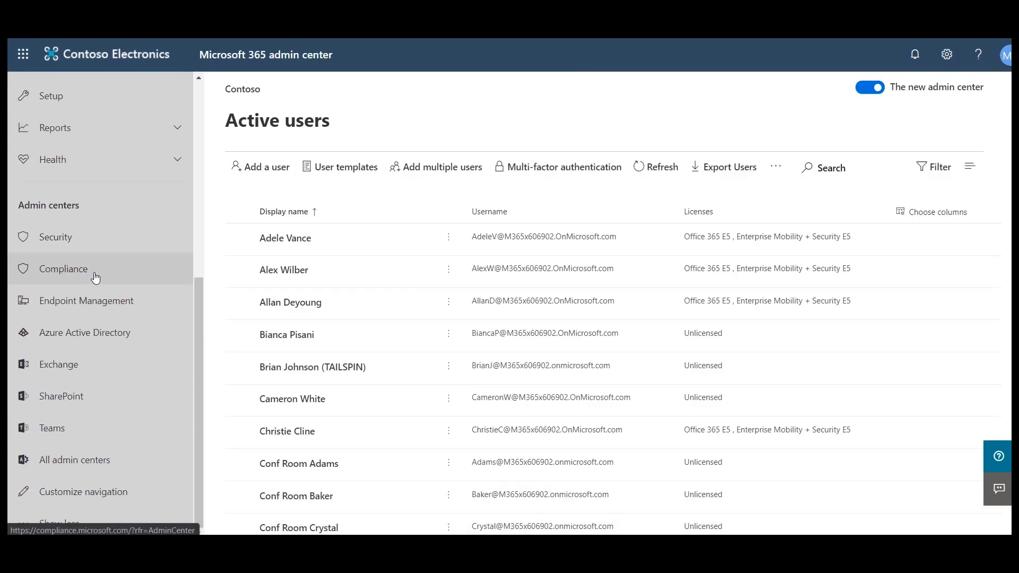
click(102, 375)
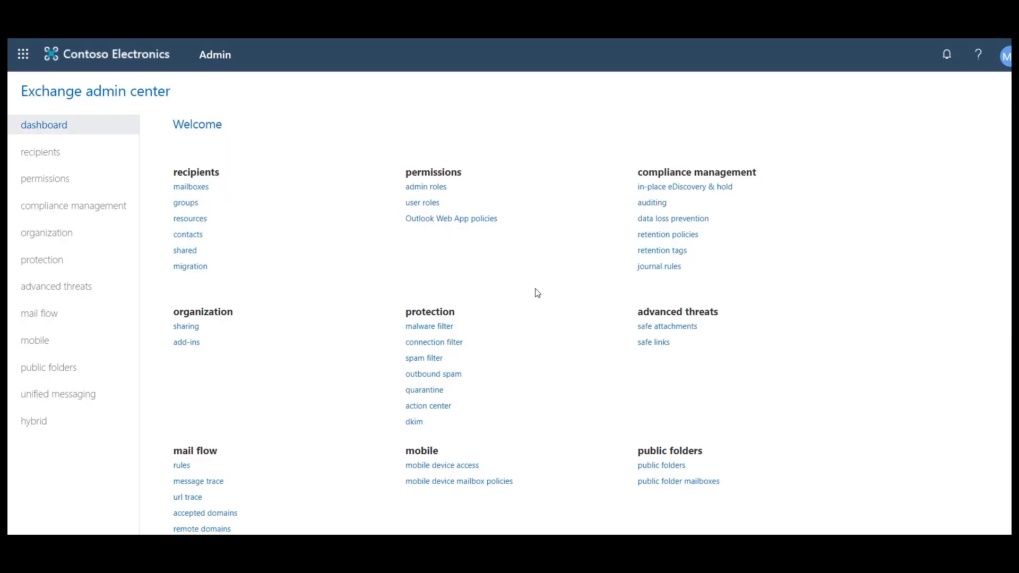
click(47, 185)
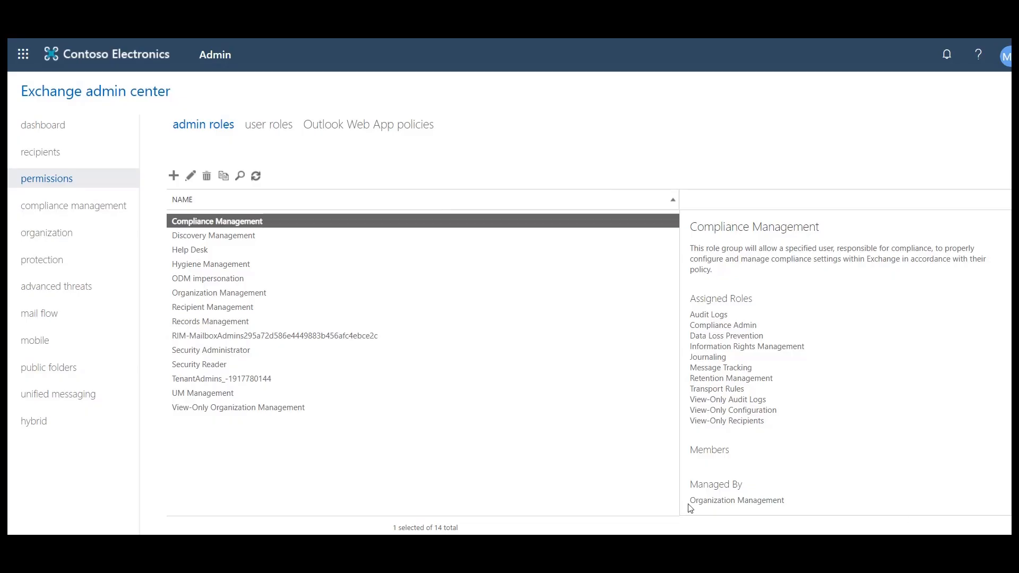
Start a new admin role group and name it Impersonation
click(173, 176)
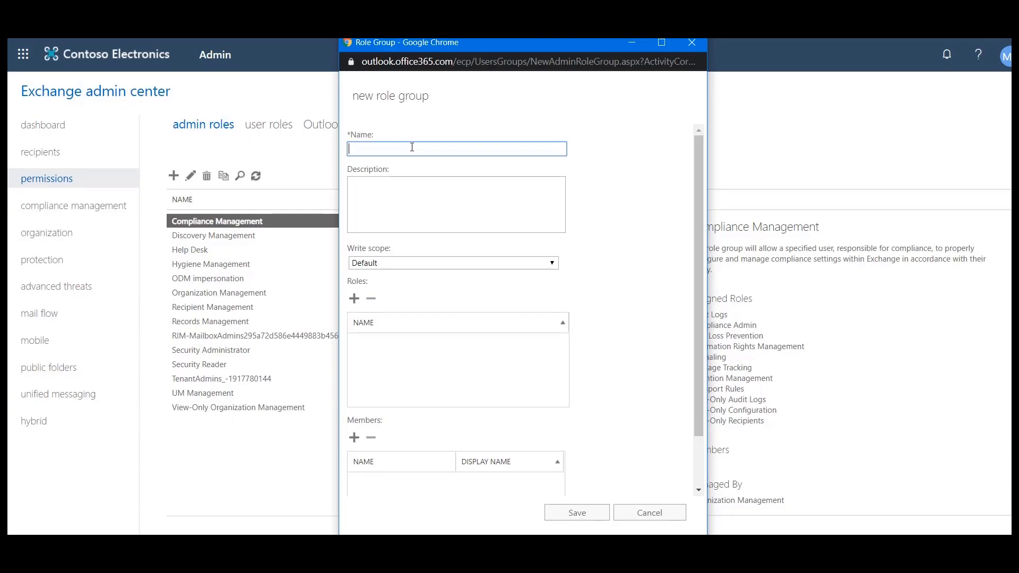
text(Impoe)
key(BackSpace)
key(BackSpace)
text(ersion)
key(BackSpace)
key(BackSpace)
key(BackSpace)
text(onation)
Add the ApplicationImpersonation role to the new role group
click(355, 299)
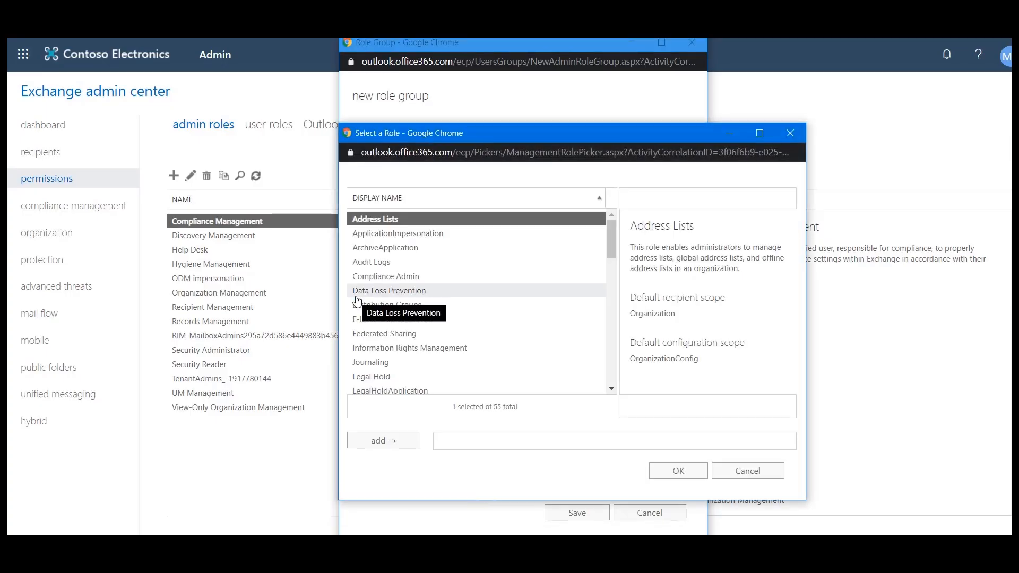
click(401, 236)
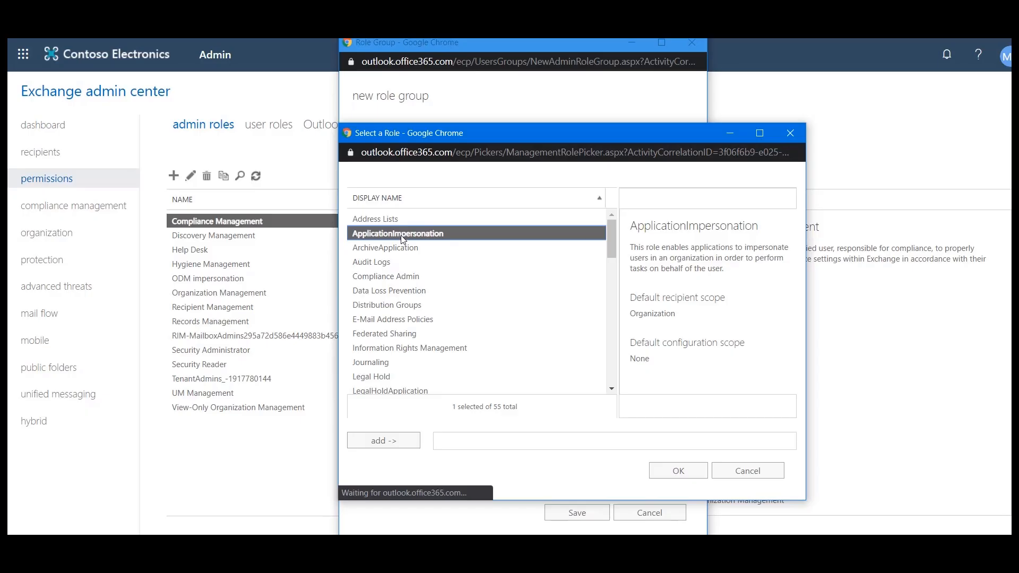
click(407, 441)
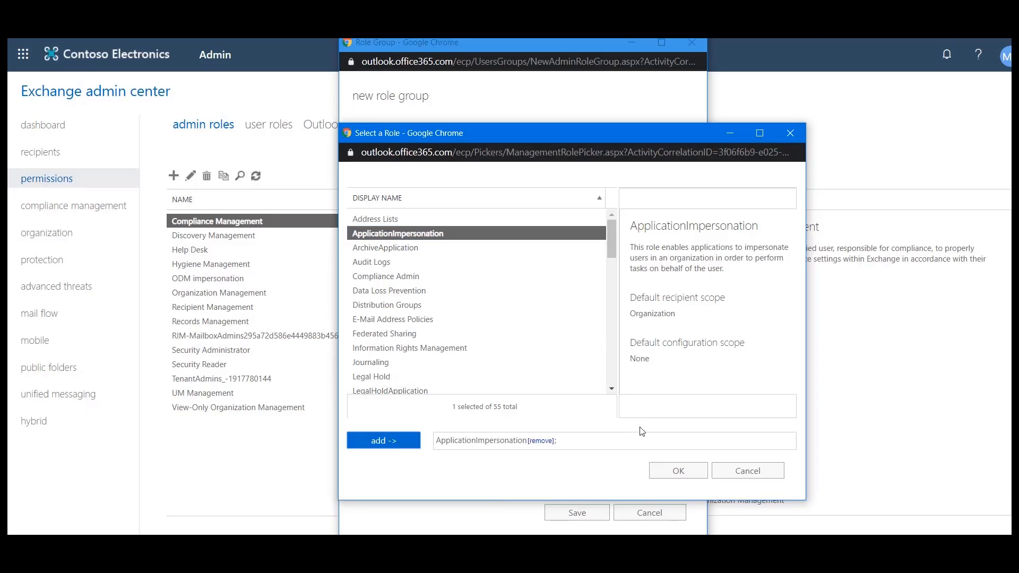
click(679, 471)
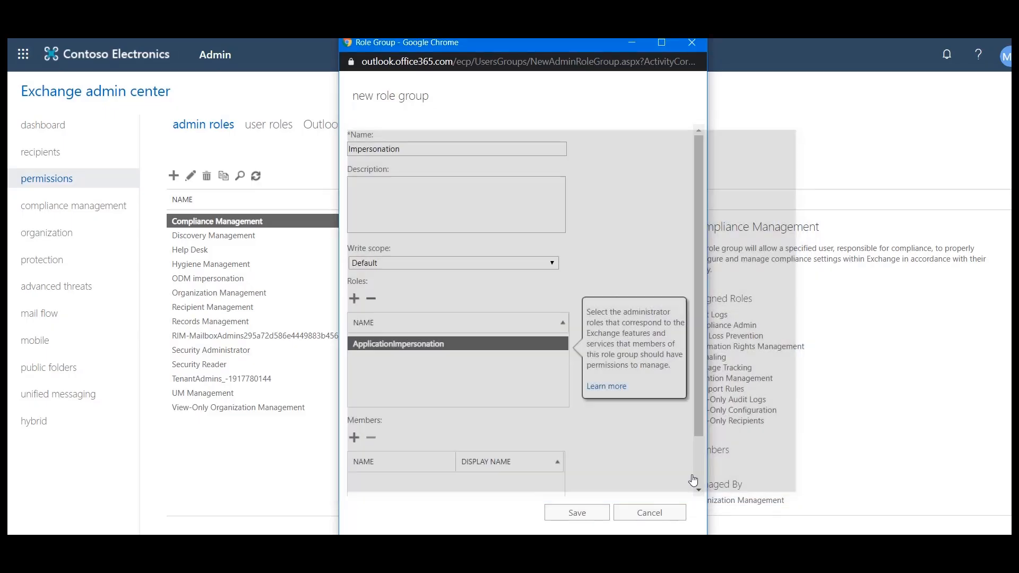
Find migadmin by searching for "Migration", add it as a member of the role group, and save the group
scroll(526, 340, down, 2)
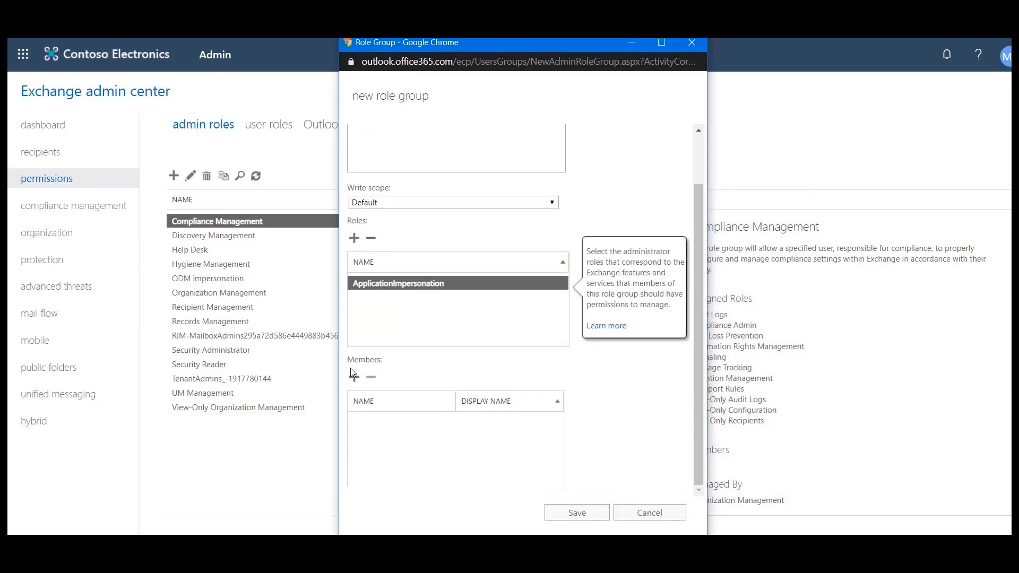
click(354, 378)
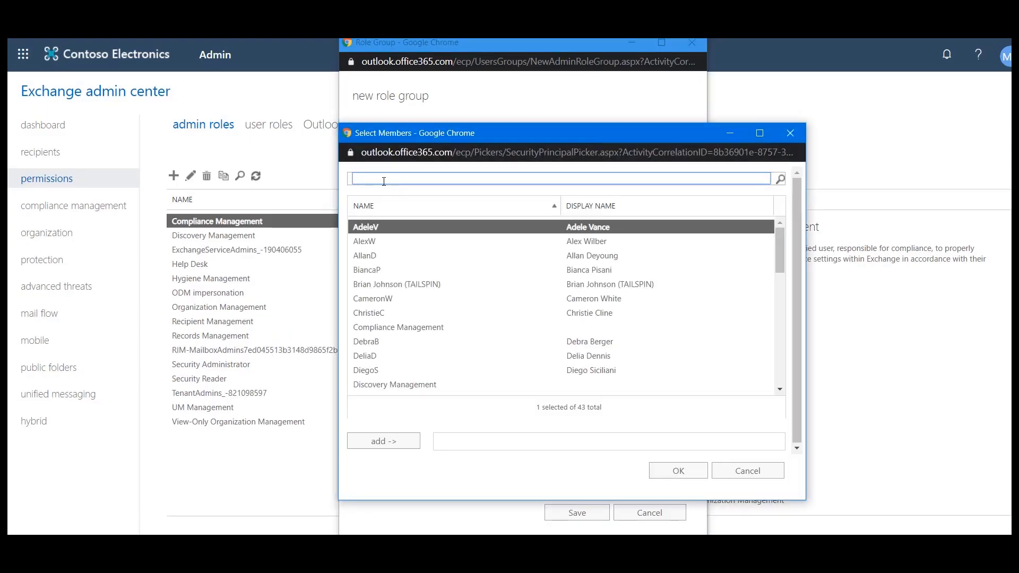
text(Migration)
key(Return)
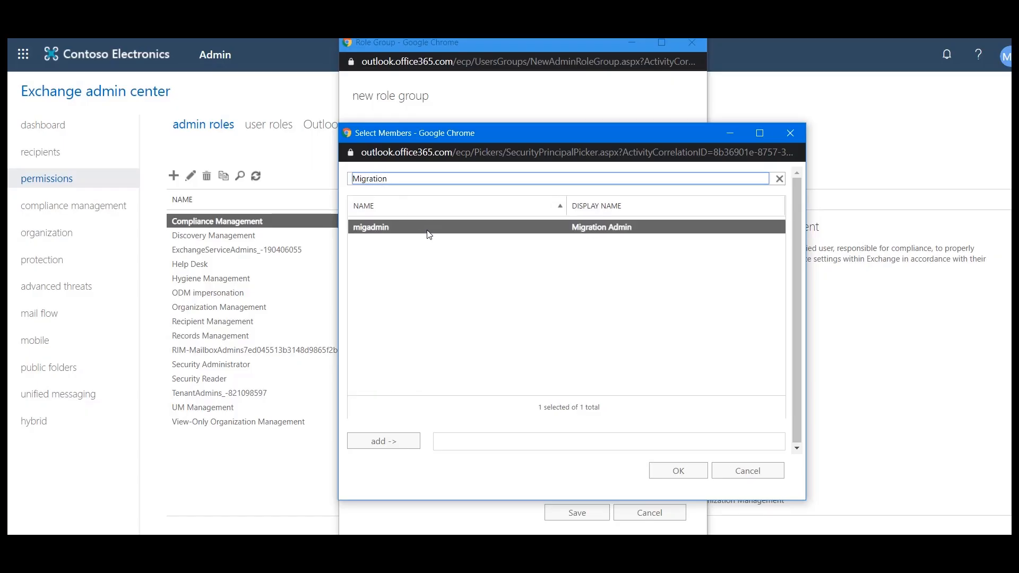
click(401, 440)
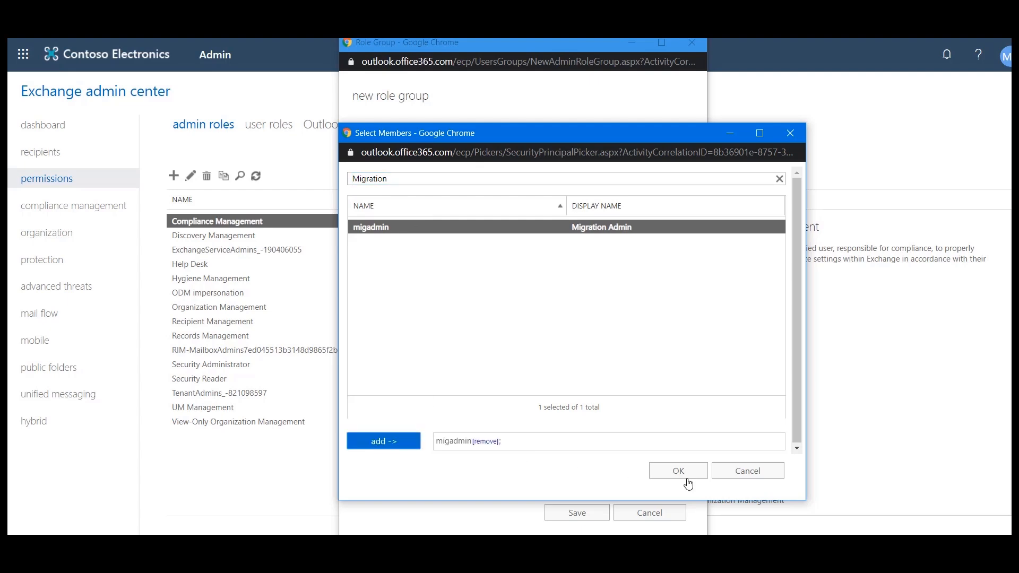
click(678, 471)
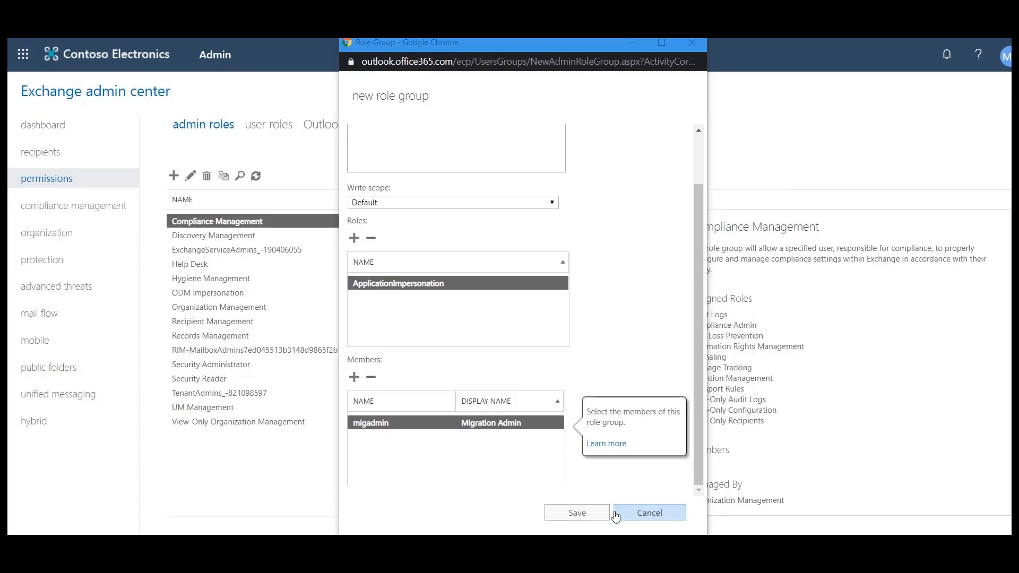
click(593, 513)
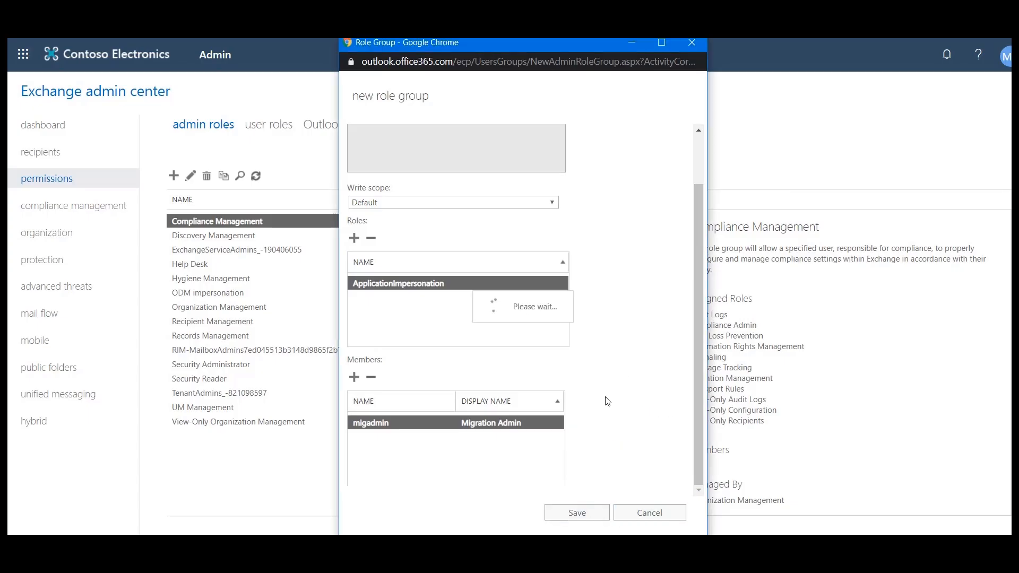